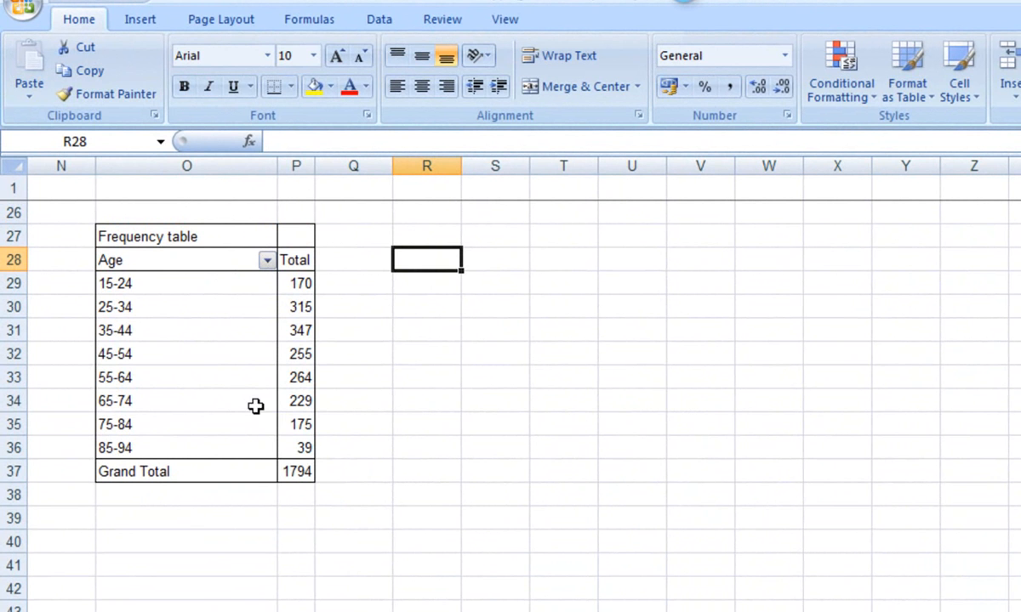
- Insert an empty 2-D clustered column chart and move it beside the frequency table, level with row 27
{"action": "left_click", "coordinate": [150, 27]}
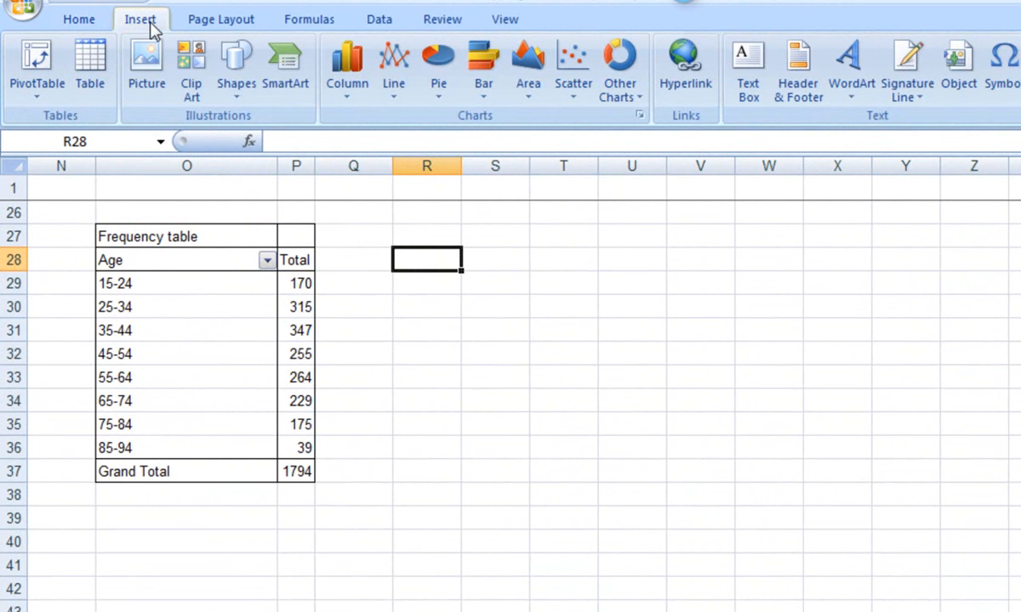
{"action": "left_click", "coordinate": [346, 77]}
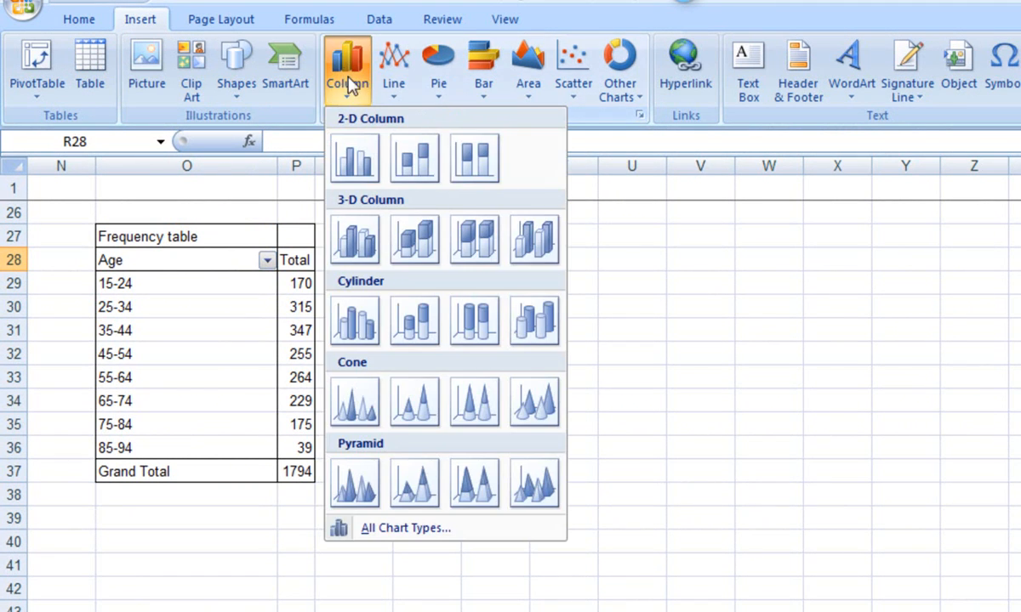
{"action": "left_click", "coordinate": [356, 166]}
{"action": "left_click_drag", "start_coordinate": [677, 302], "coordinate": [578, 222]}
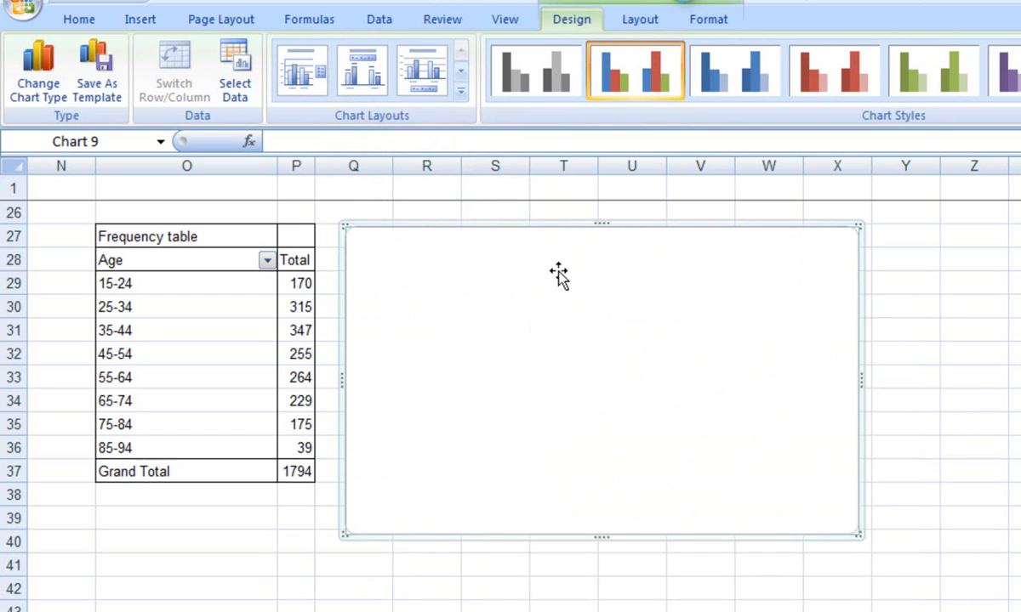
- Add a data series named "Age of shoppers" to the chart, using the age group totals in P29:P36 as values
{"action": "right_click", "coordinate": [561, 272]}
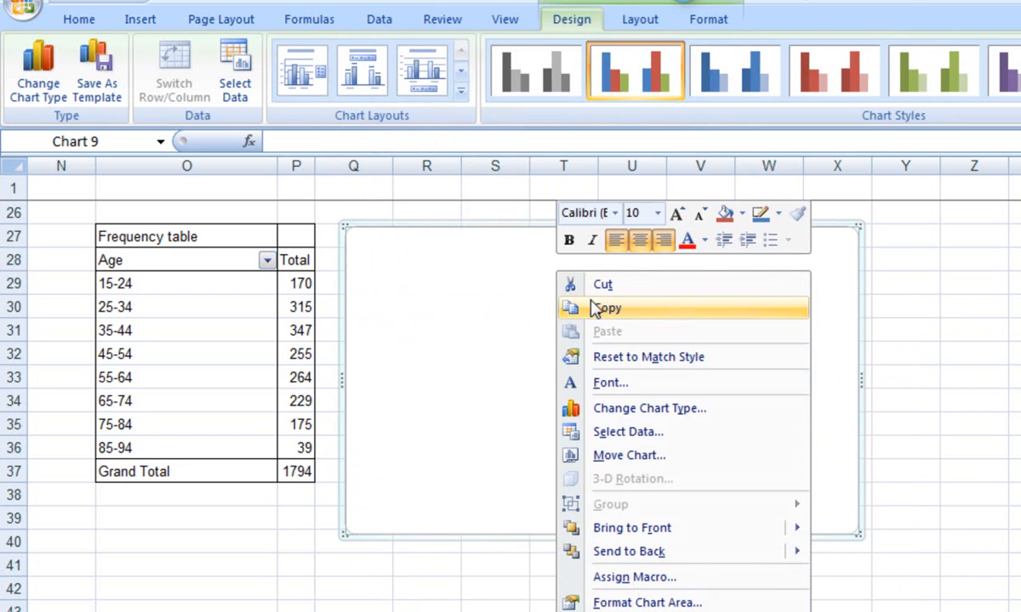
{"action": "left_click", "coordinate": [629, 432]}
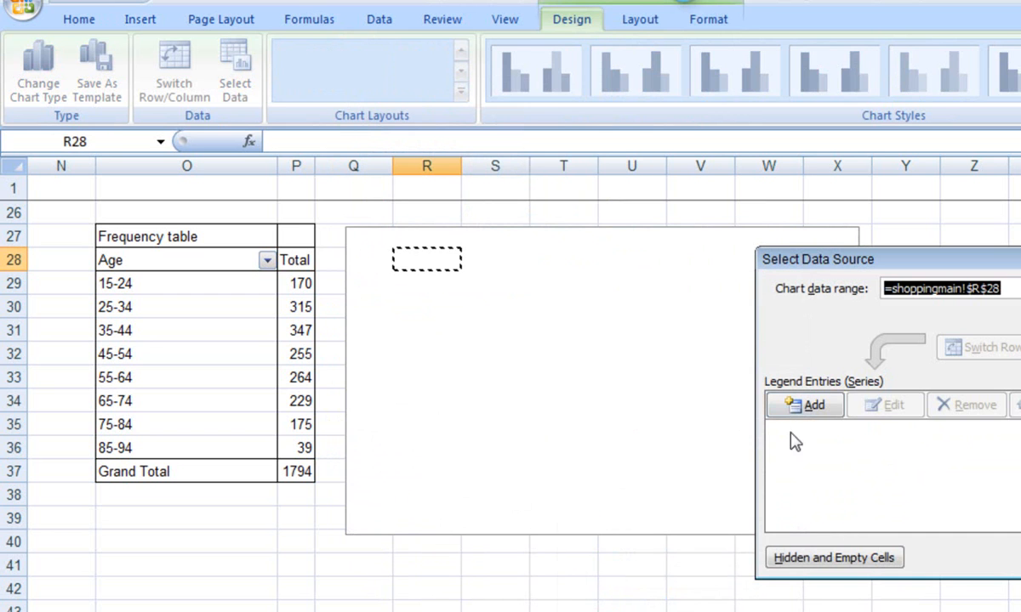
{"action": "left_click", "coordinate": [816, 405]}
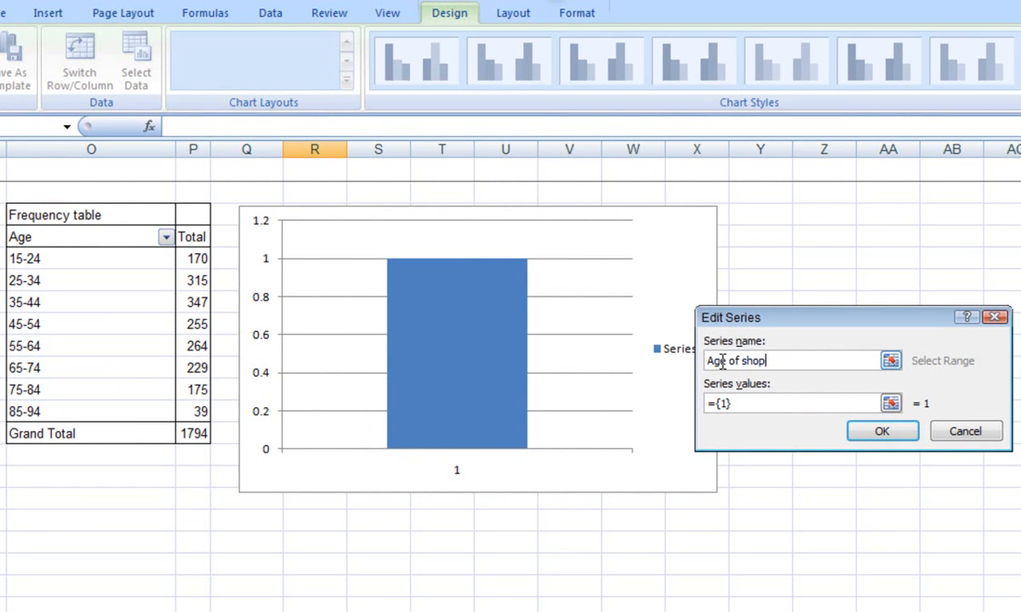
{"action": "left_click_drag", "start_coordinate": [728, 403], "coordinate": [696, 408]}
{"action": "key", "text": "BackSpace"}
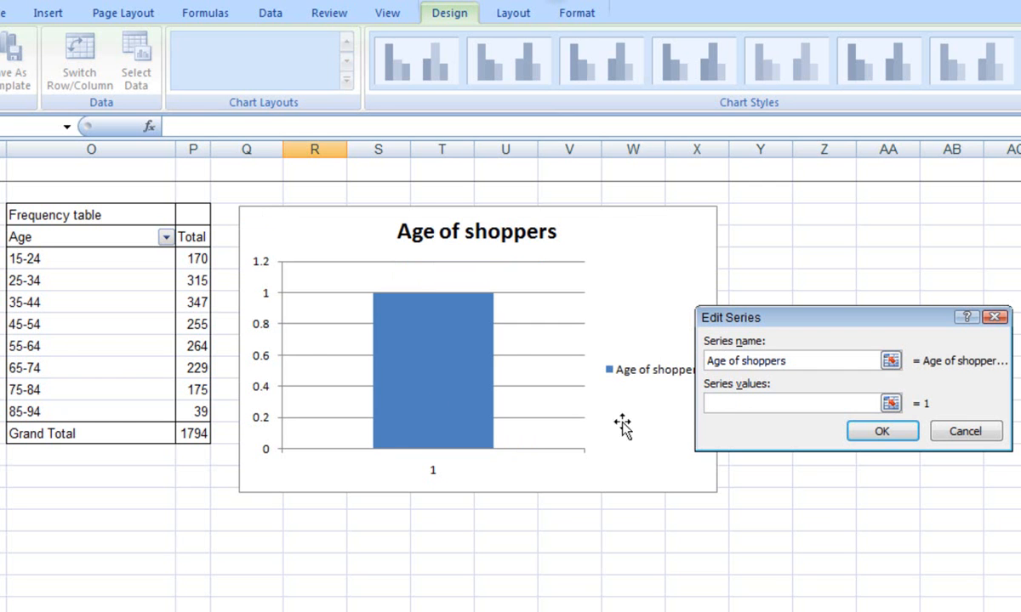
{"action": "left_click_drag", "start_coordinate": [195, 258], "coordinate": [201, 412]}
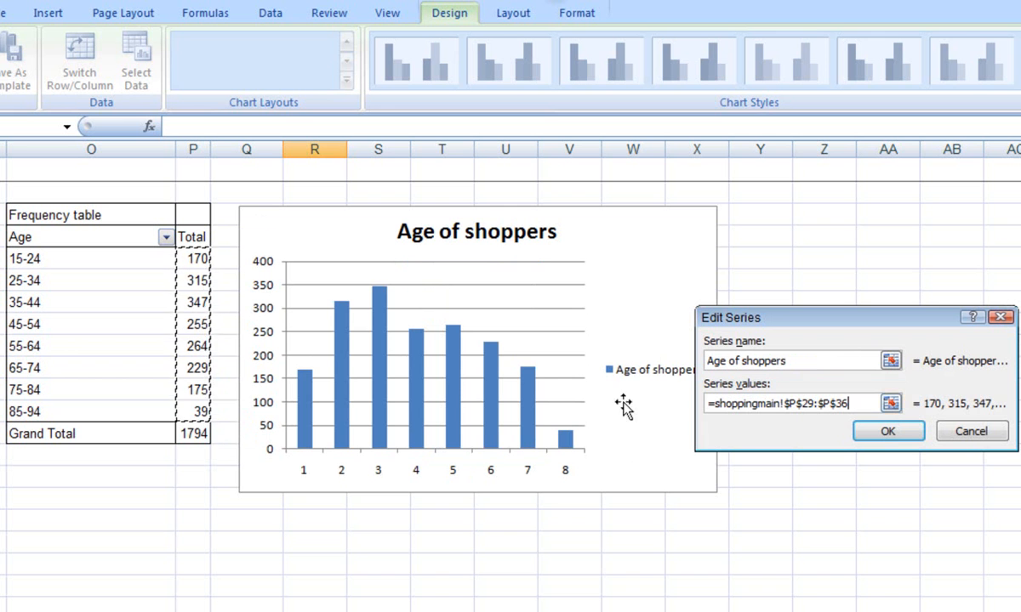
{"action": "left_click", "coordinate": [887, 432]}
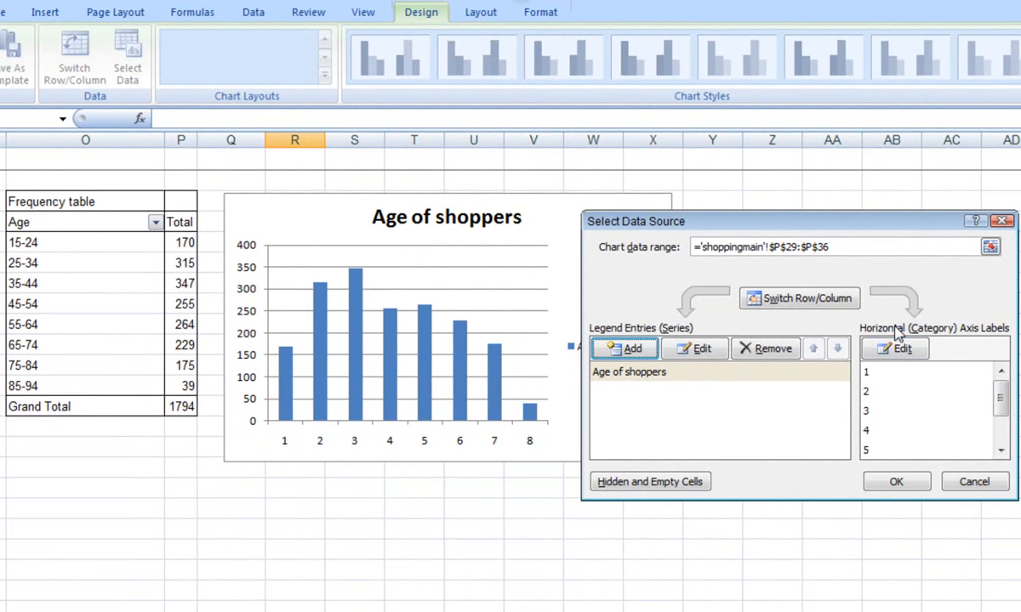
- Set the chart's horizontal axis labels to the age groups in O29:O36 and accept the data source
{"action": "left_click", "coordinate": [901, 349]}
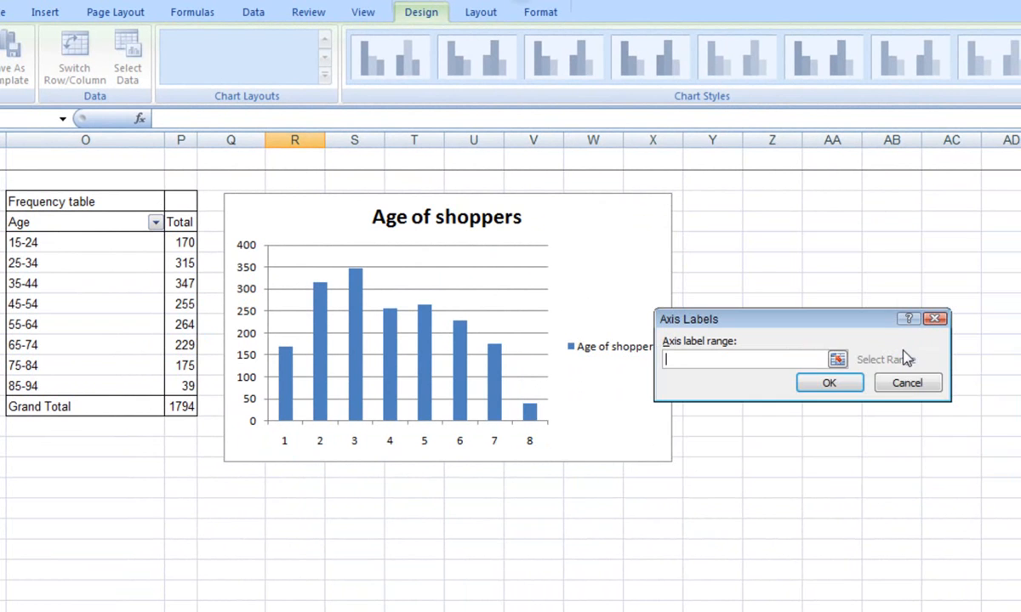
{"action": "left_click_drag", "start_coordinate": [74, 242], "coordinate": [56, 380]}
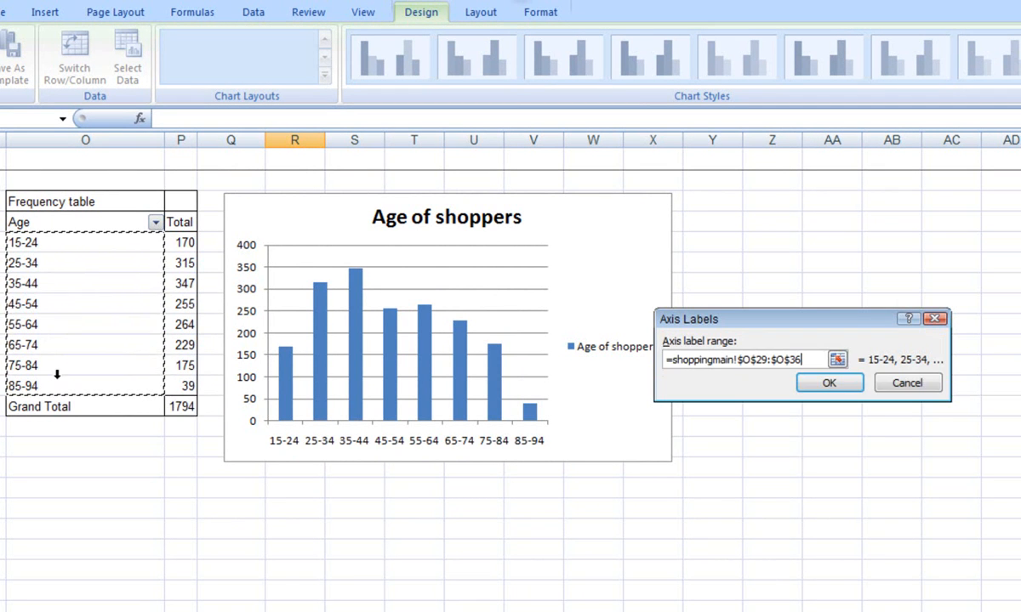
{"action": "left_click", "coordinate": [831, 383]}
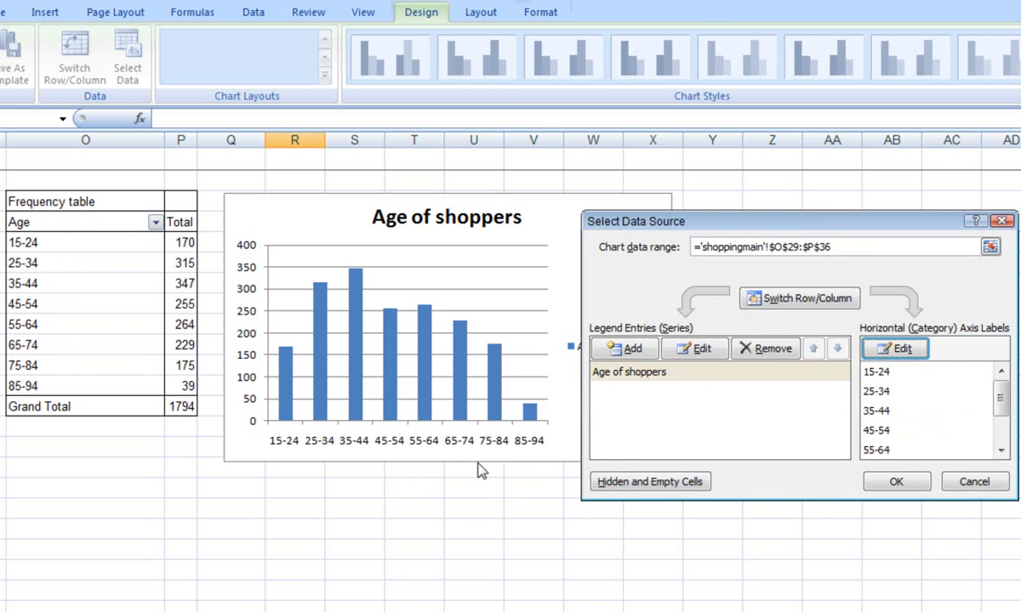
{"action": "left_click", "coordinate": [900, 483]}
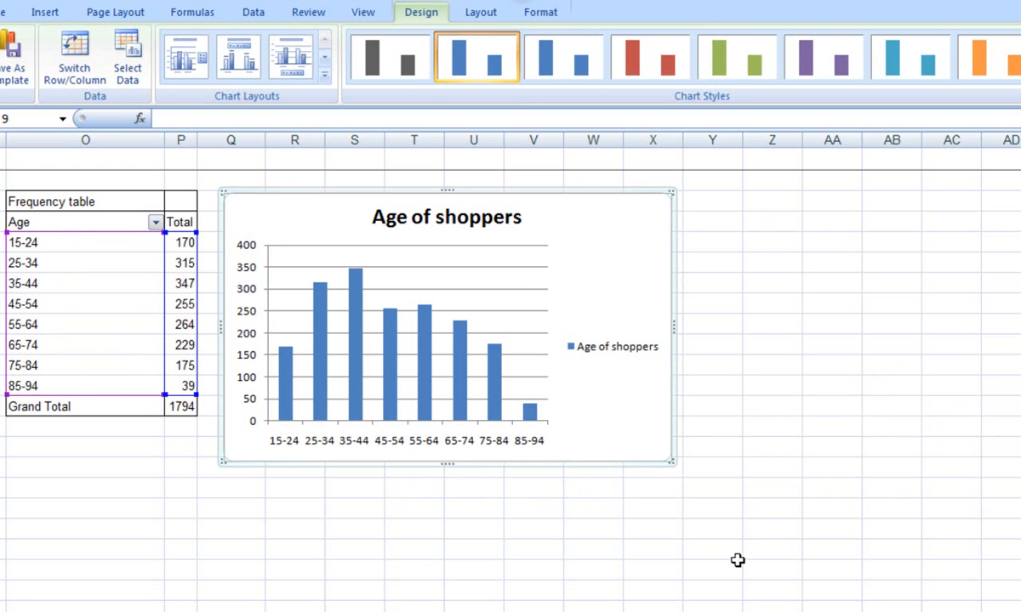
- Delete the chart's legend and add the title "Age" below the horizontal axis
{"action": "left_click", "coordinate": [635, 356]}
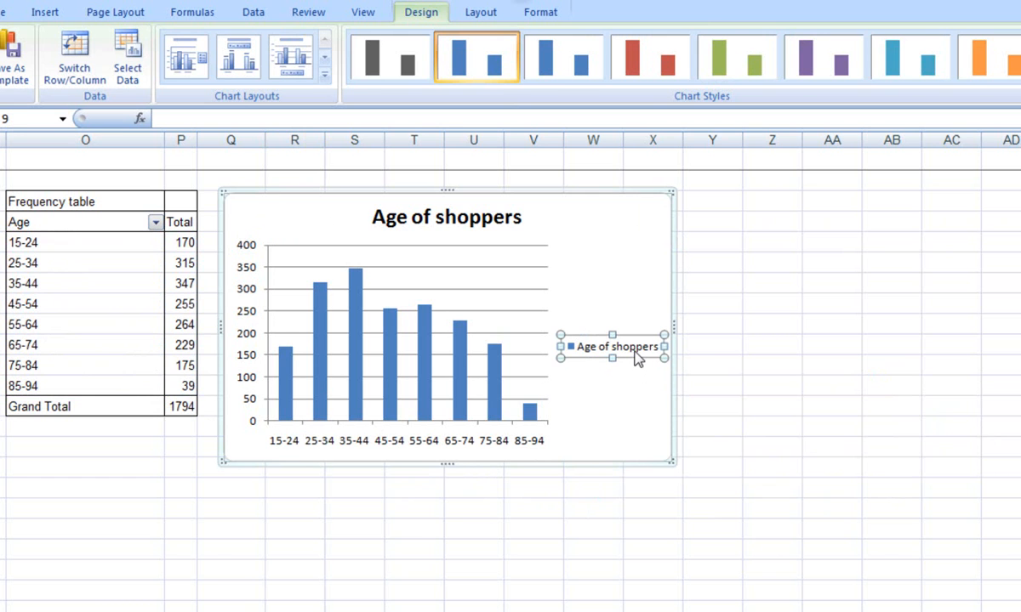
{"action": "key", "text": "Delete"}
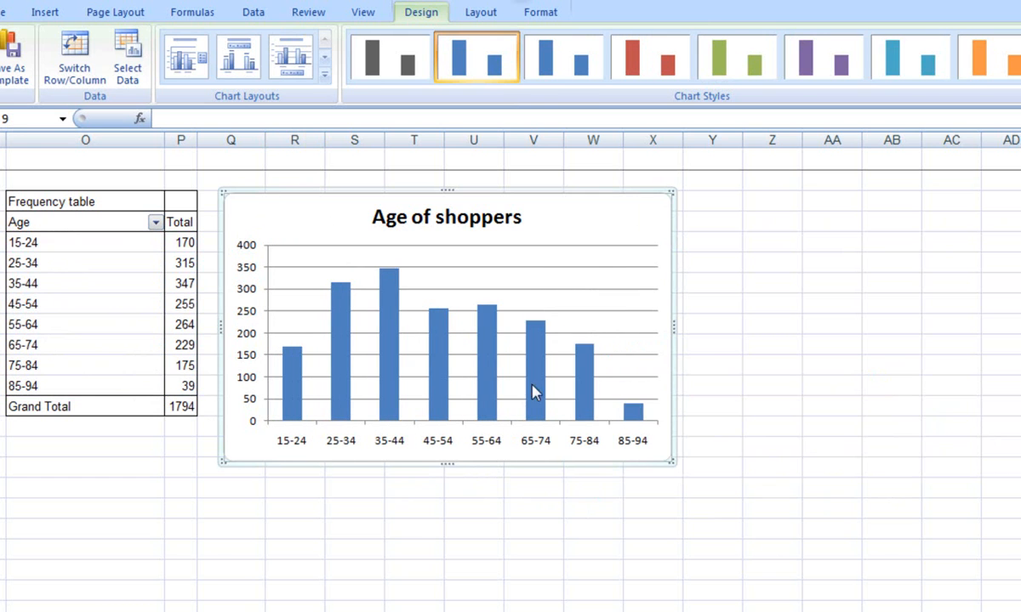
{"action": "mouse_move", "coordinate": [394, 396]}
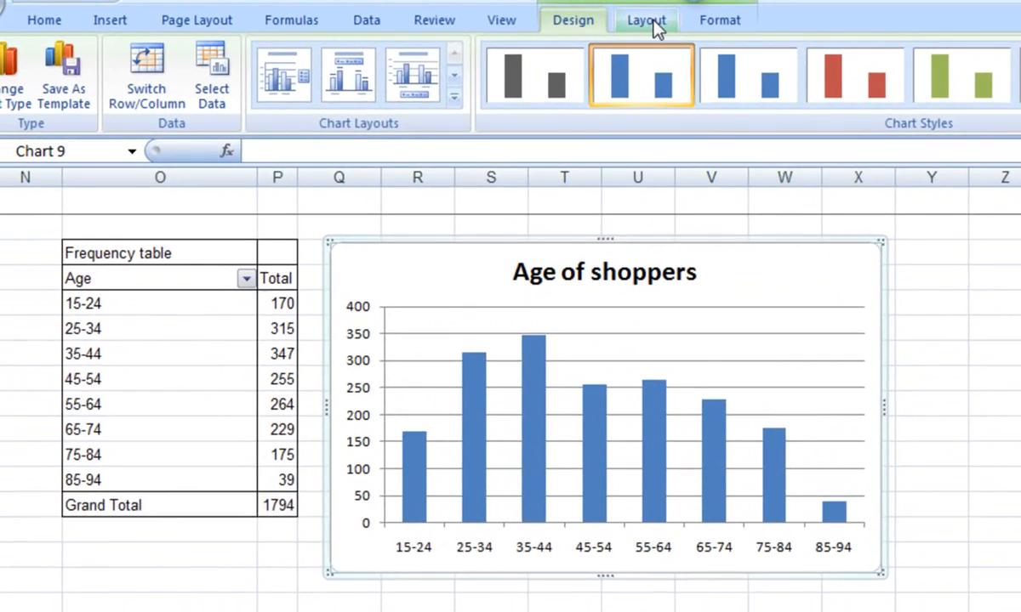
{"action": "left_click", "coordinate": [484, 17]}
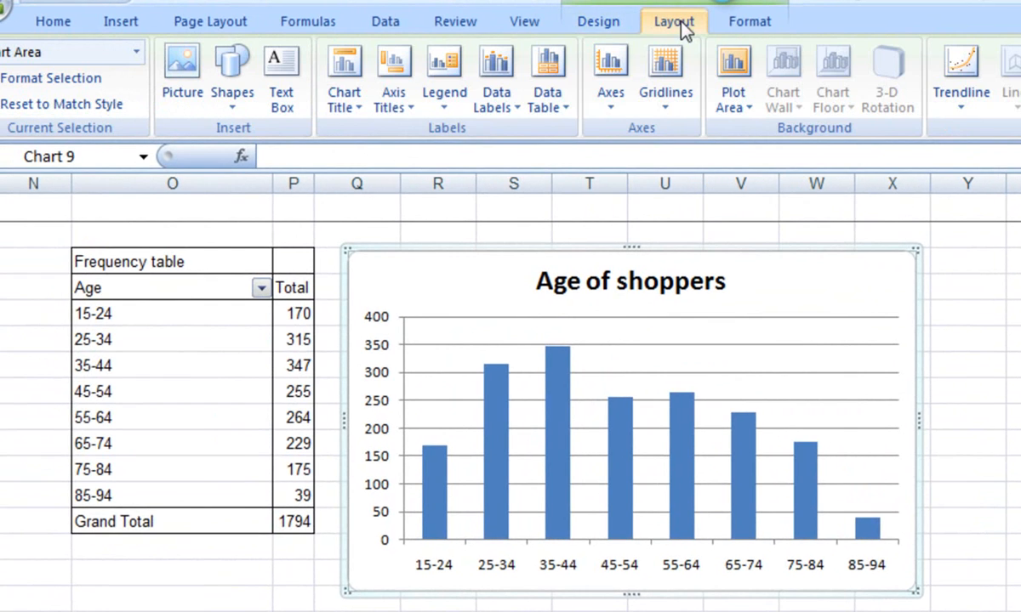
{"action": "left_click", "coordinate": [412, 111]}
{"action": "mouse_move", "coordinate": [470, 139]}
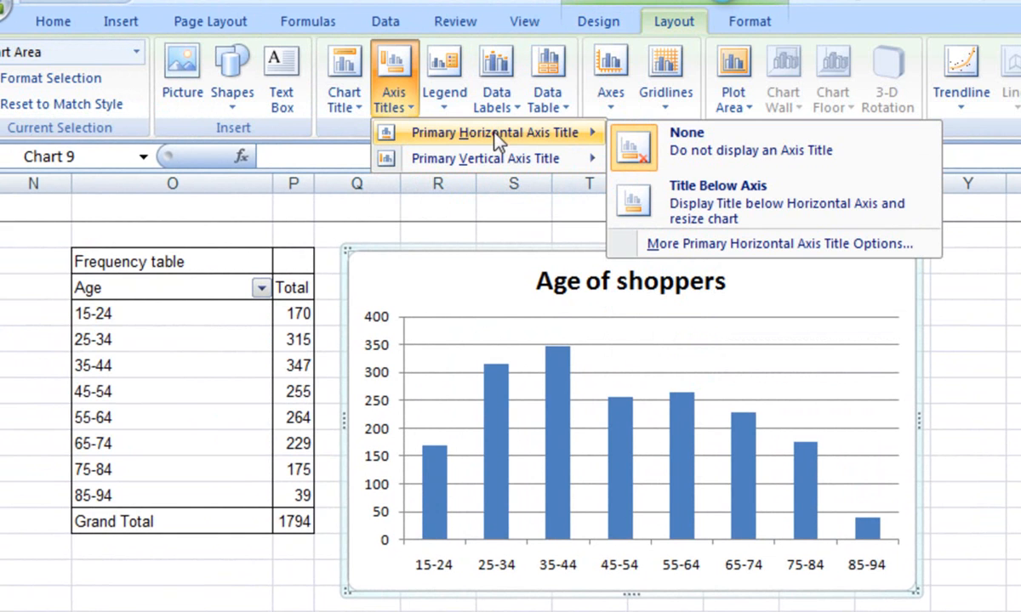
{"action": "left_click", "coordinate": [719, 194]}
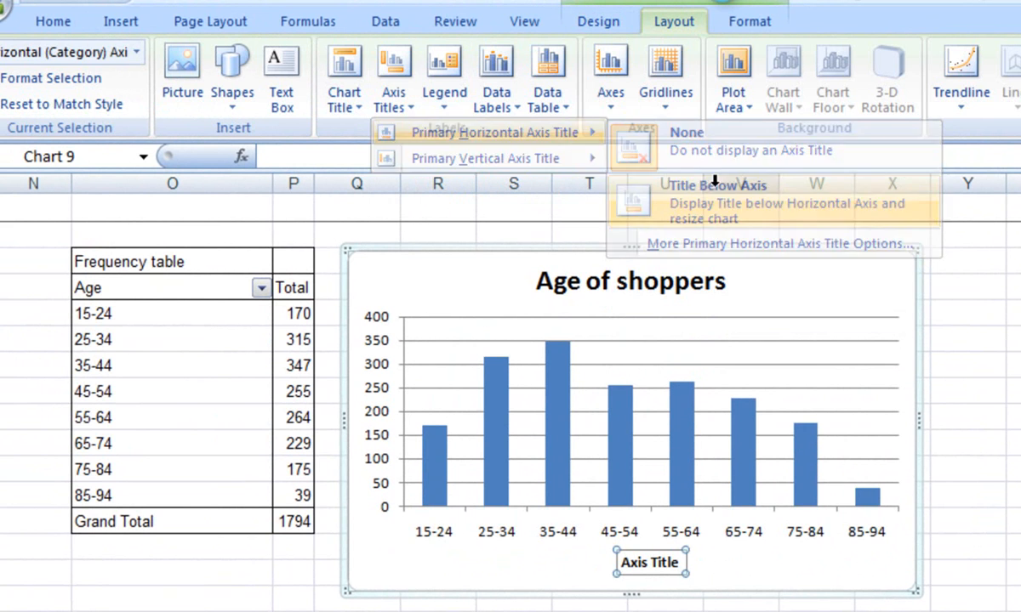
{"action": "type", "text": "Age"}
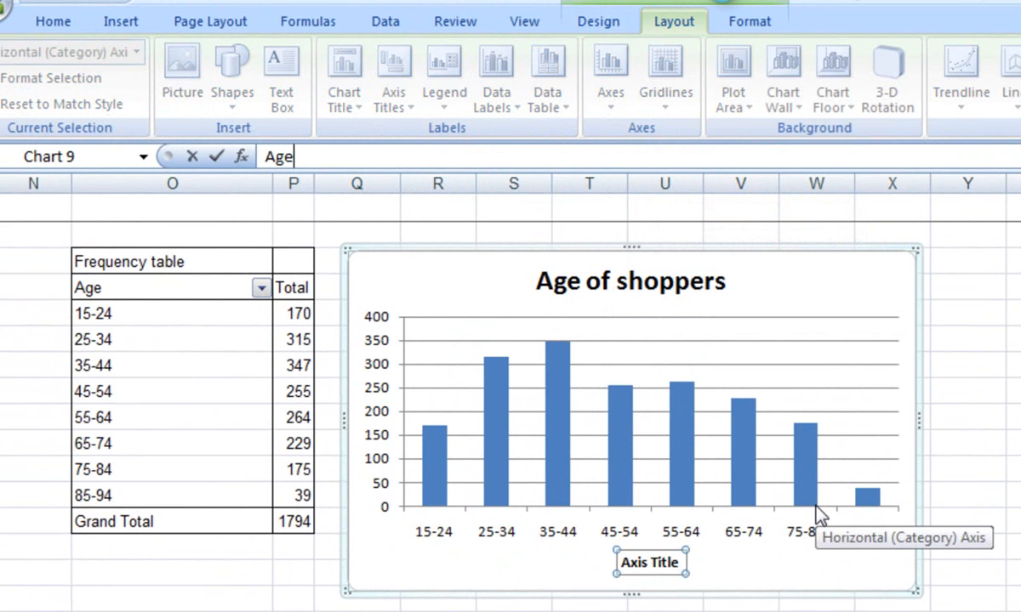
{"action": "key", "text": "Return"}
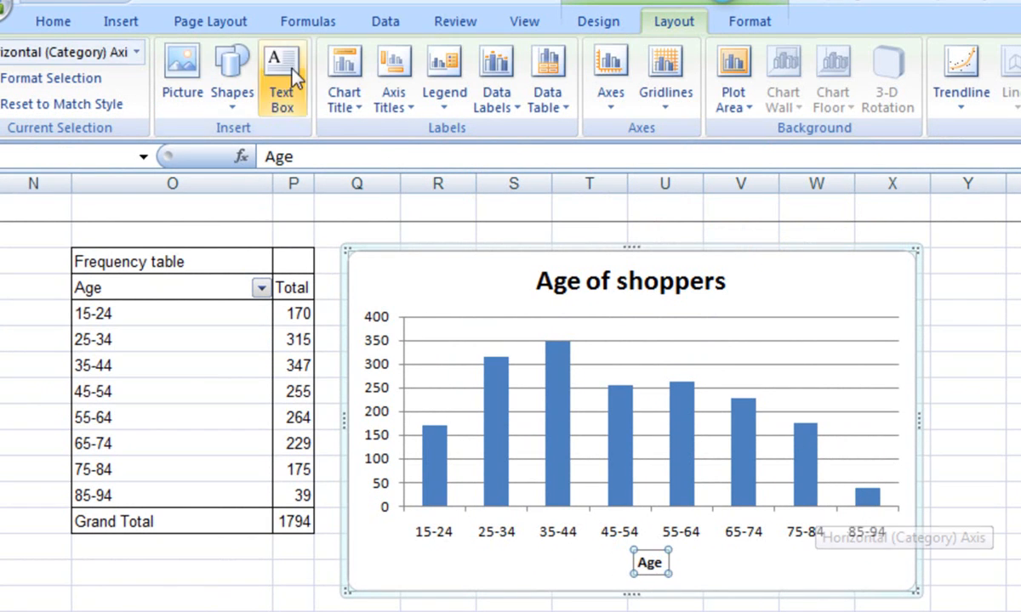
- Add a rotated vertical axis title reading "N° of shoppers" to the chart
{"action": "left_click", "coordinate": [390, 100]}
{"action": "mouse_move", "coordinate": [457, 161]}
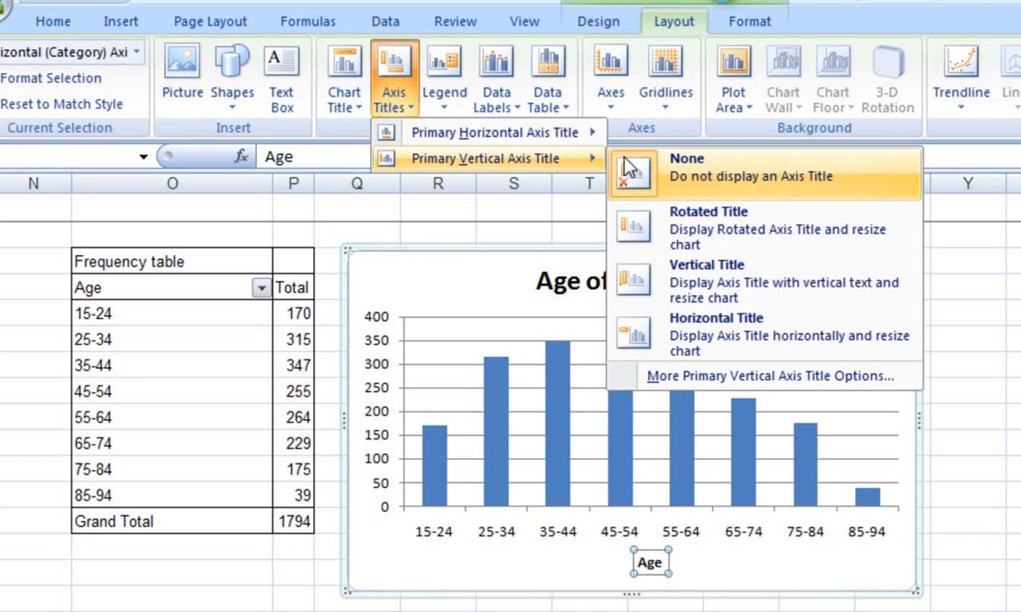
{"action": "left_click", "coordinate": [698, 216]}
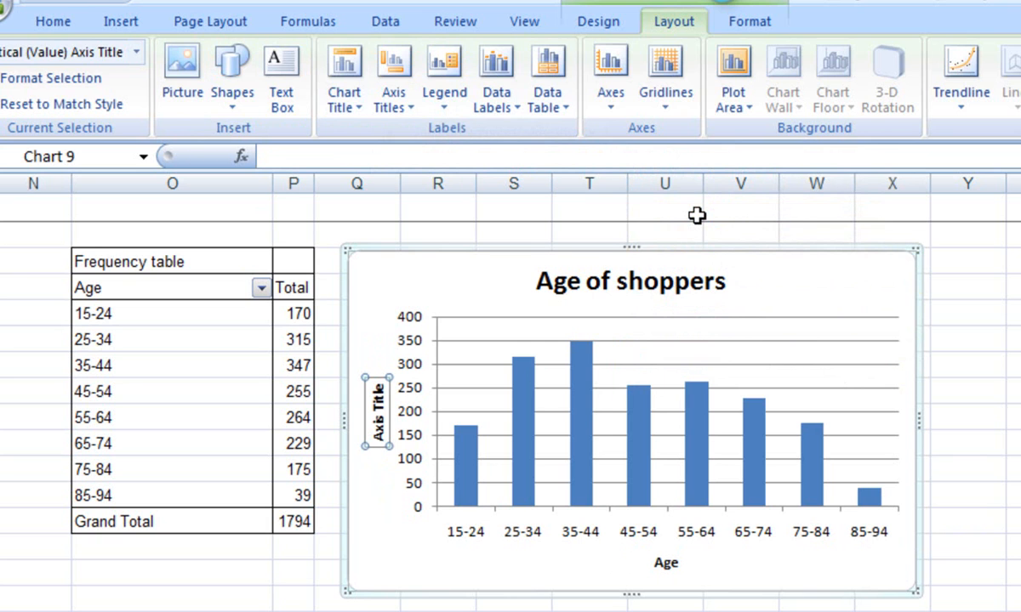
{"action": "type", "text": "N° of shoop"}
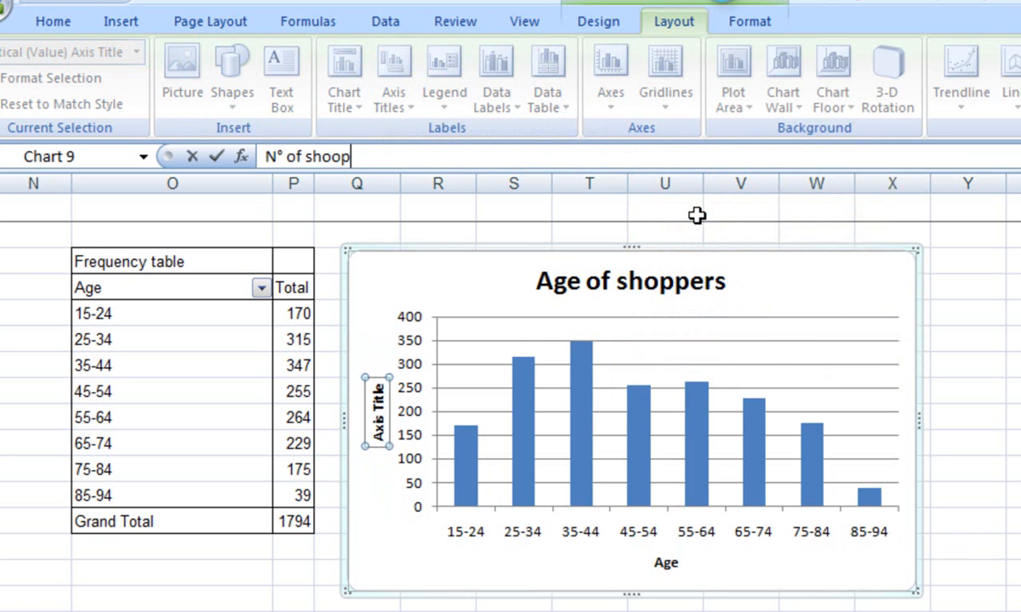
{"action": "key", "text": "BackSpace"}
{"action": "key", "text": "BackSpace"}
{"action": "type", "text": "ppers"}
{"action": "key", "text": "Return"}
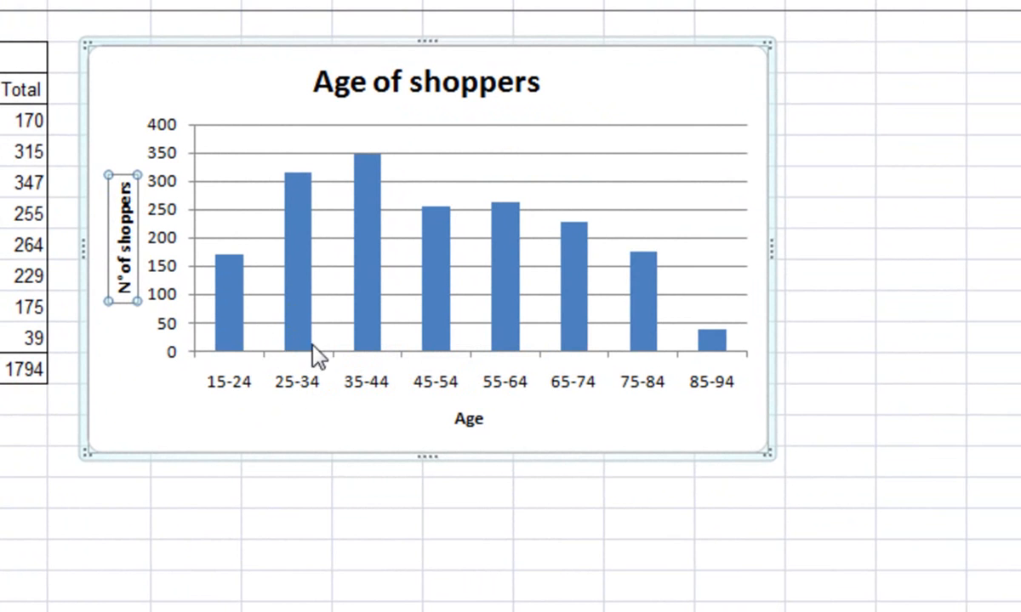
- Set the gap width of the chart's column series to 0% so the columns touch like a histogram
{"action": "mouse_move", "coordinate": [302, 271]}
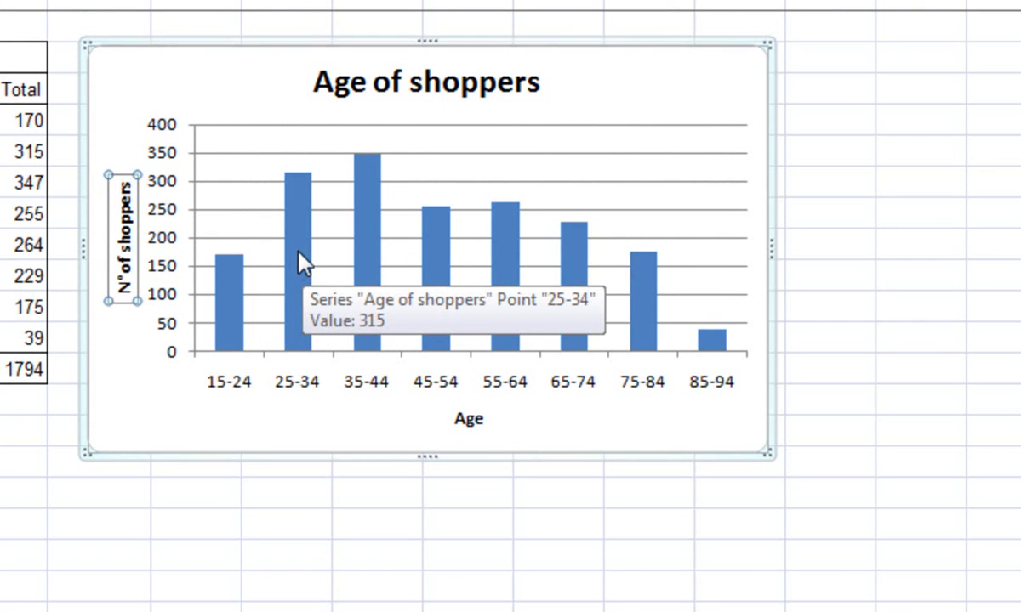
{"action": "right_click", "coordinate": [302, 265]}
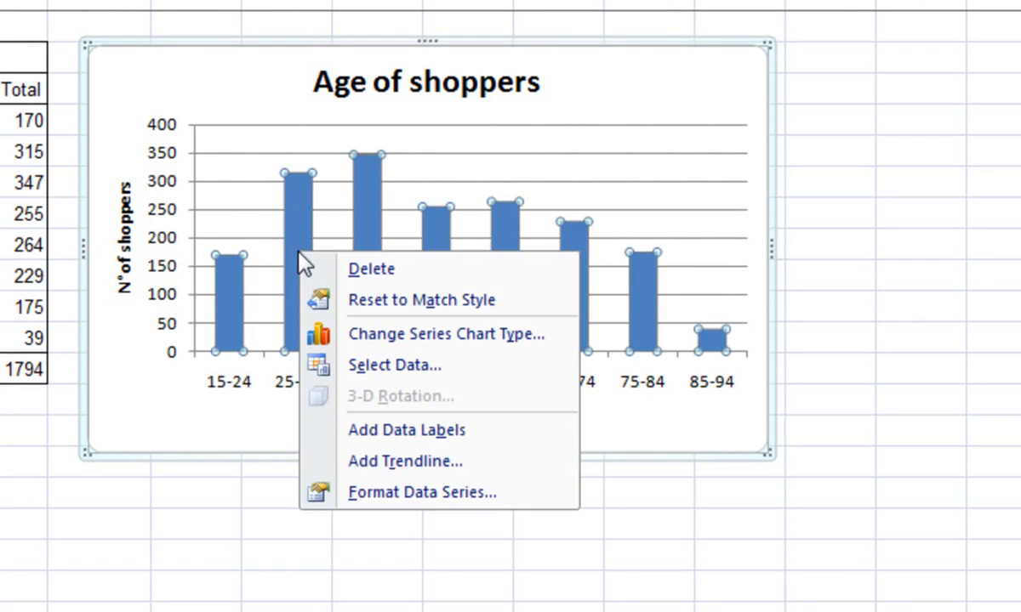
{"action": "left_click", "coordinate": [422, 495]}
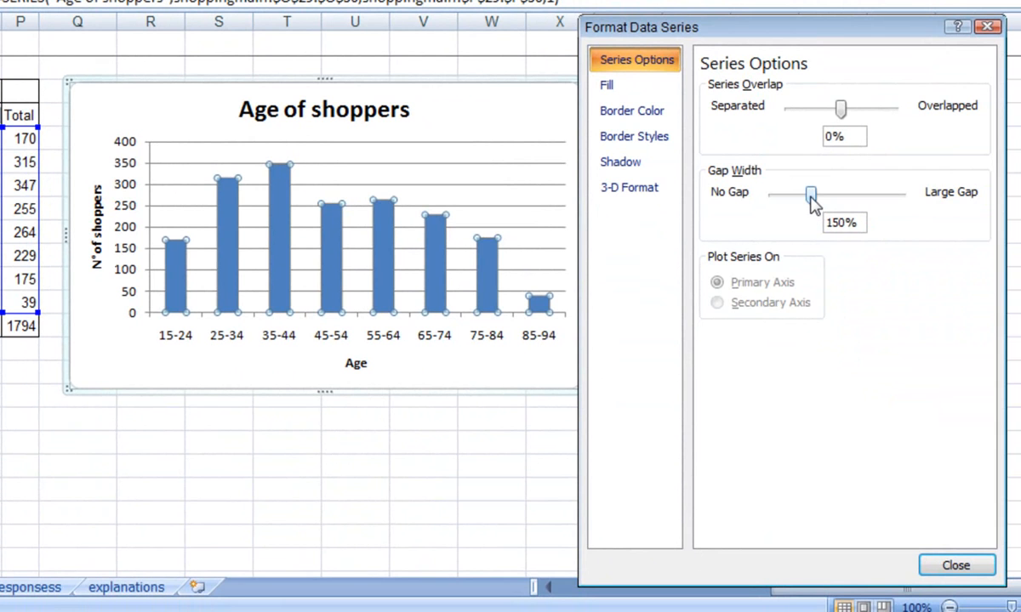
{"action": "left_click", "coordinate": [810, 196]}
{"action": "left_click_drag", "start_coordinate": [811, 197], "coordinate": [769, 198]}
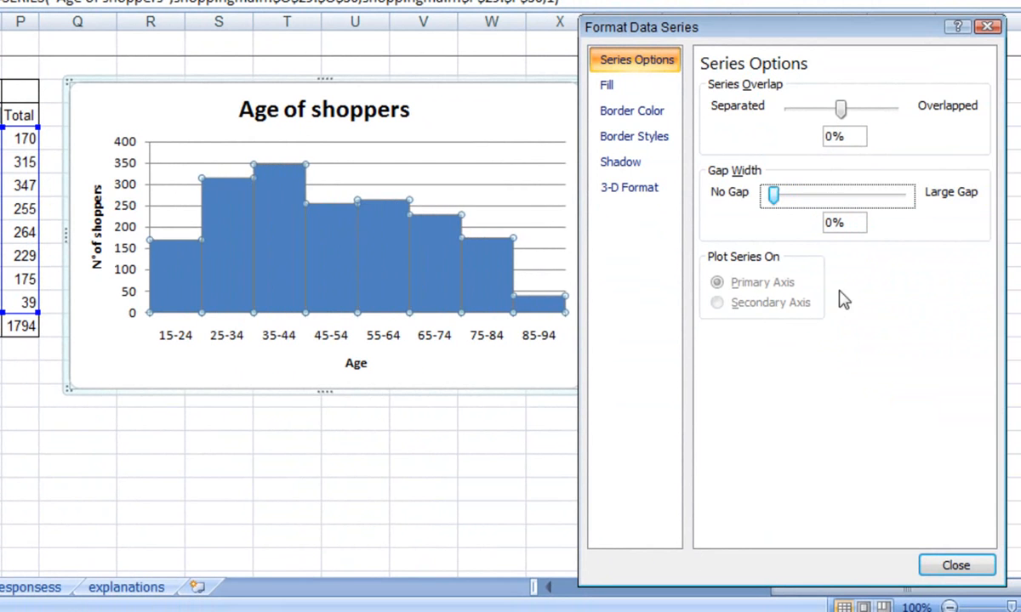
{"action": "left_click", "coordinate": [946, 563]}
{"action": "left_click", "coordinate": [361, 533]}
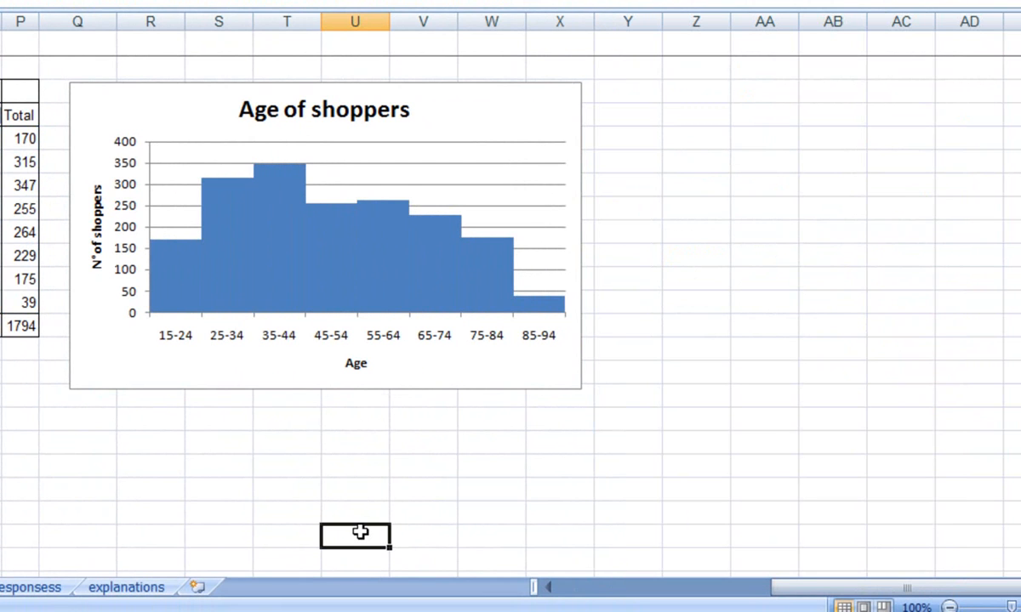
- Apply the blue bevelled chart style, Style 27, to the histogram and deselect the chart
{"action": "left_click", "coordinate": [332, 258]}
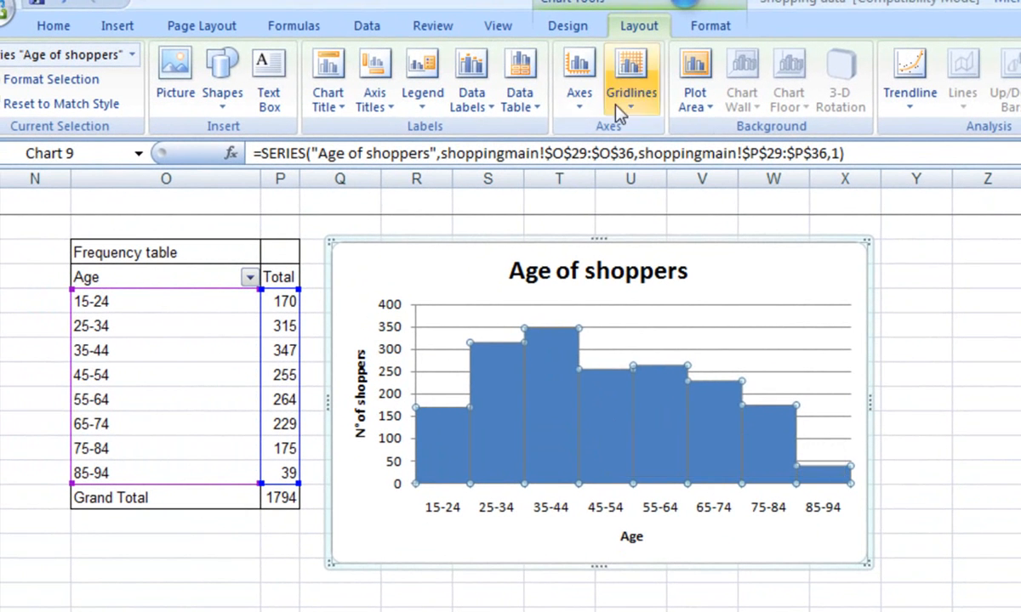
{"action": "left_click", "coordinate": [571, 31]}
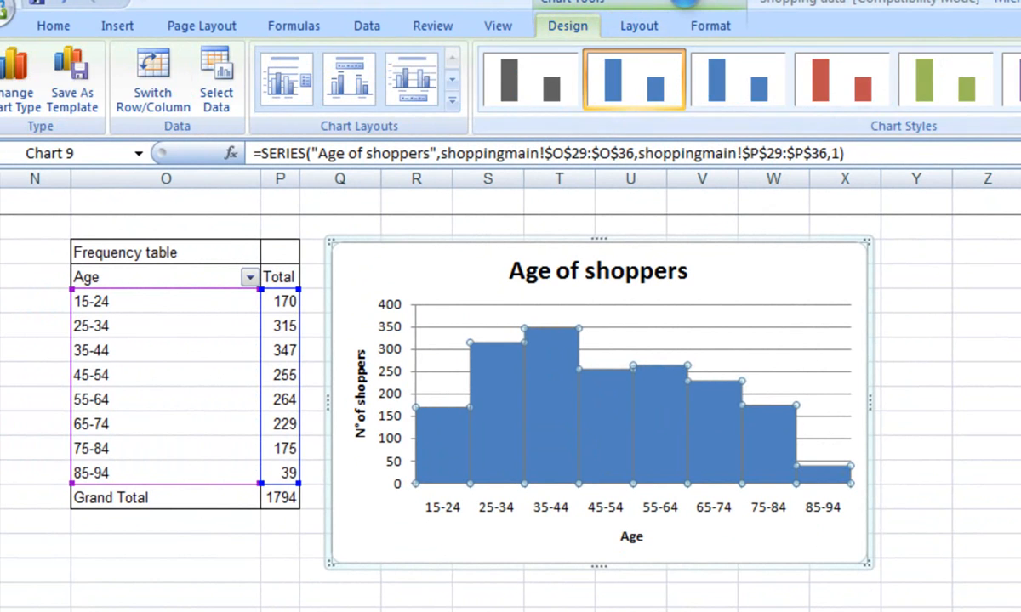
{"action": "left_click", "coordinate": [1002, 62]}
{"action": "left_click", "coordinate": [1002, 62]}
{"action": "left_click", "coordinate": [1002, 62]}
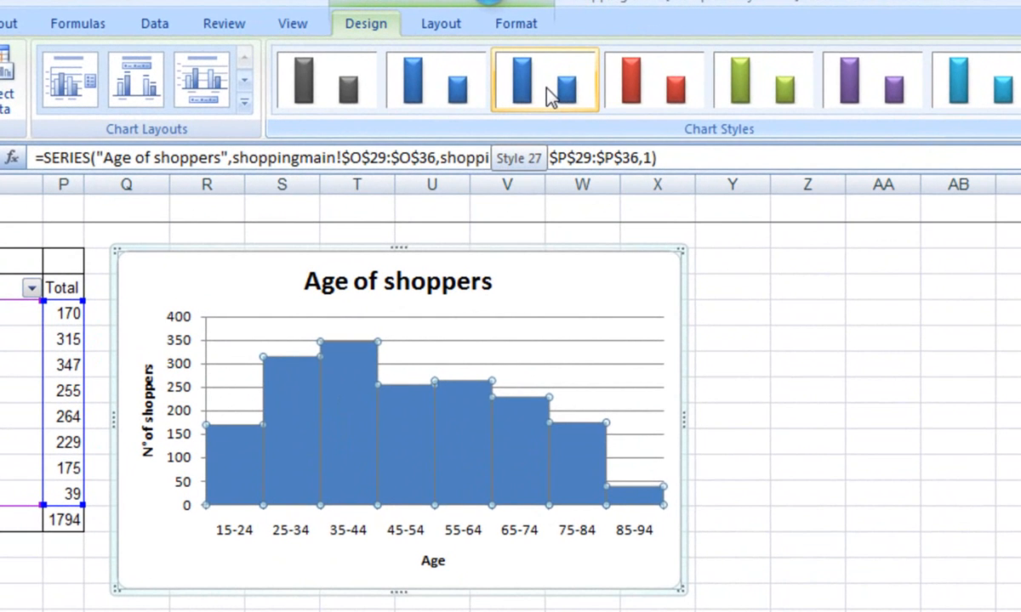
{"action": "left_click", "coordinate": [552, 98]}
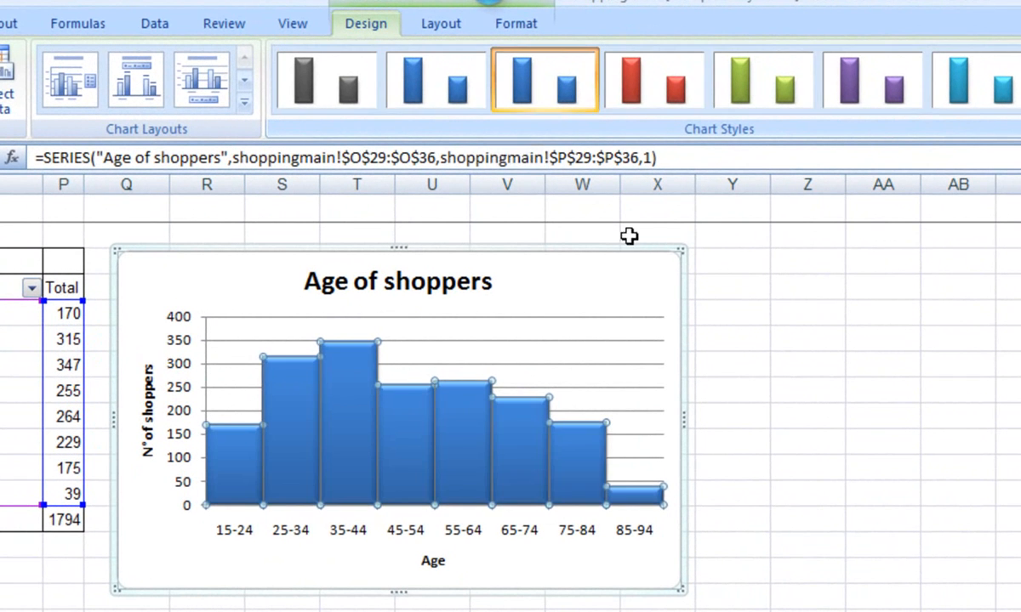
{"action": "left_click", "coordinate": [883, 611]}
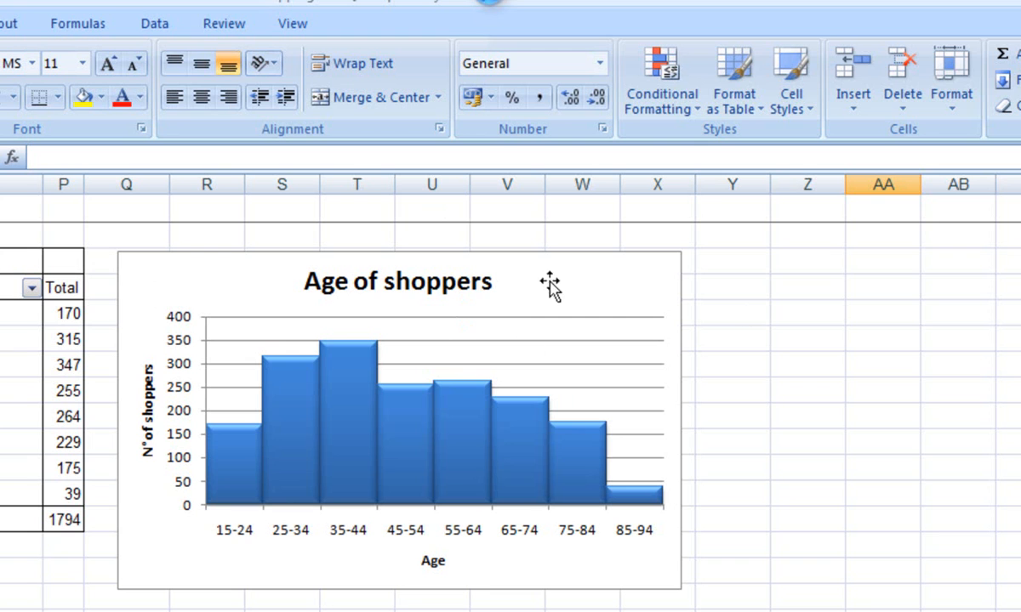
- Select the histogram's columns, plot area, horizontal axis, vertical axis and axis title in turn to examine its separately formattable elements
{"action": "left_click", "coordinate": [459, 436]}
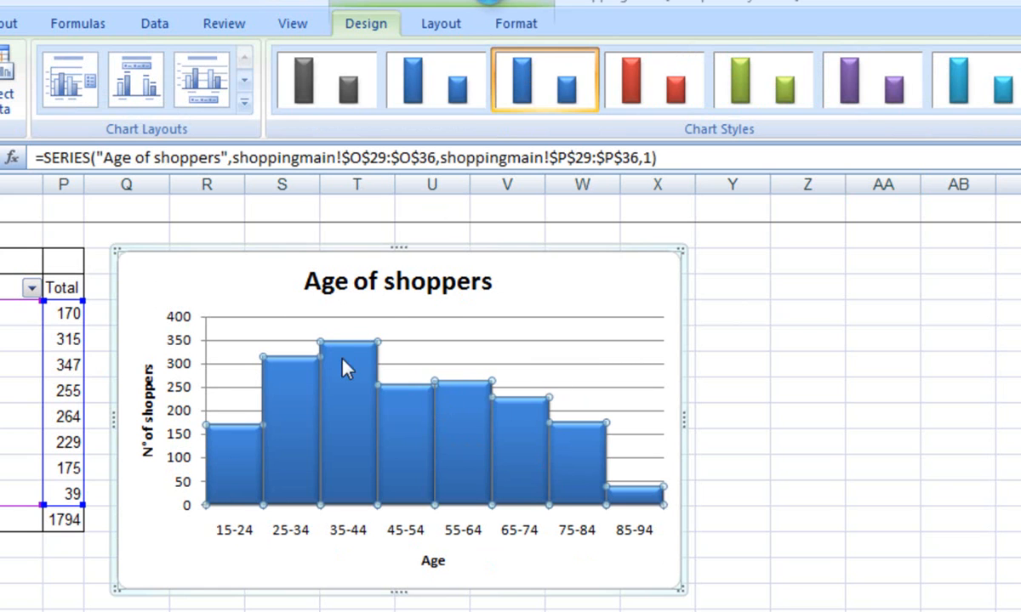
{"action": "left_click", "coordinate": [481, 337]}
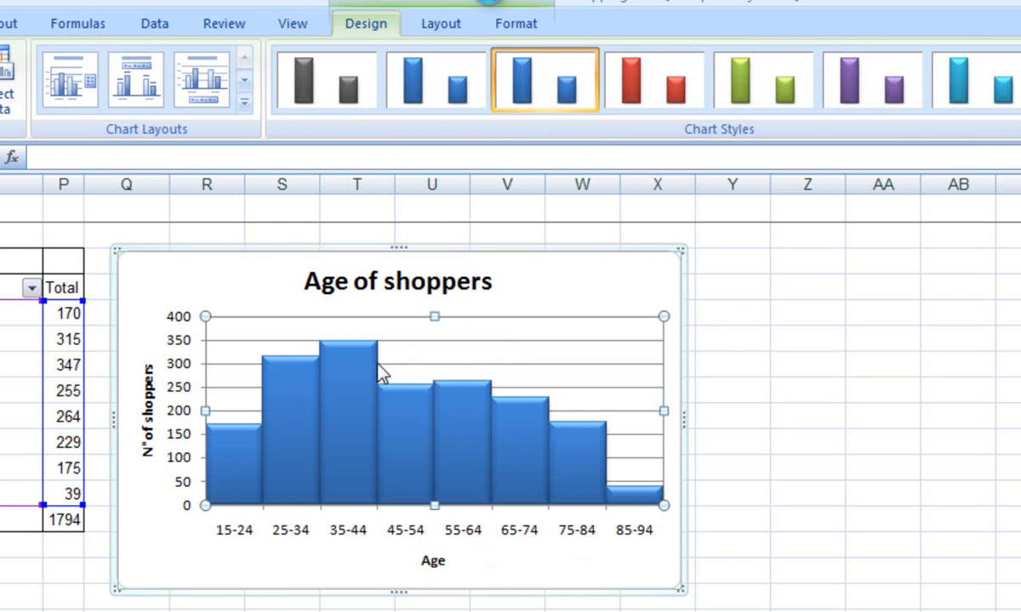
{"action": "left_click", "coordinate": [415, 533]}
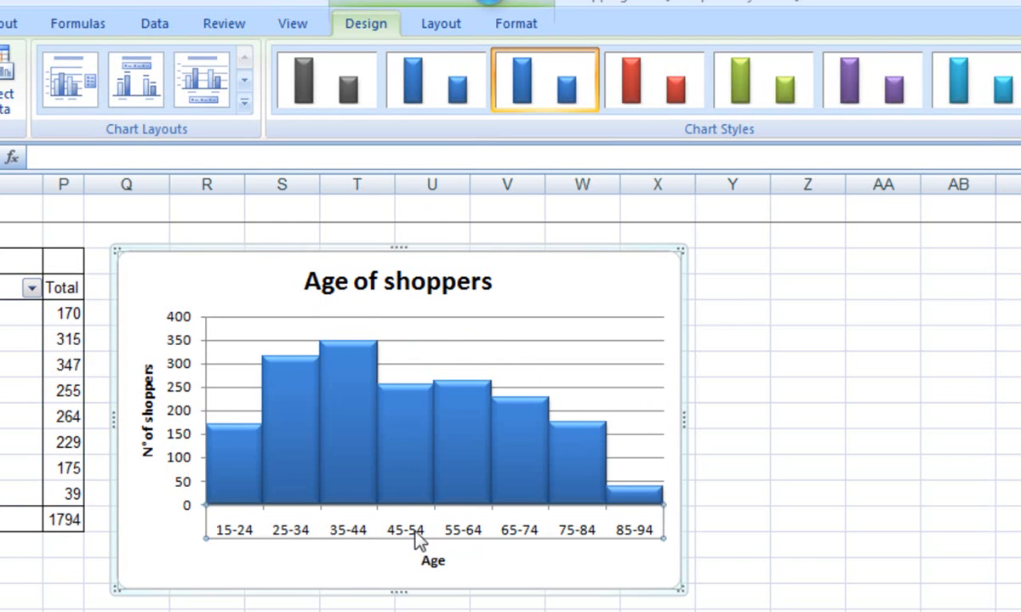
{"action": "left_click", "coordinate": [177, 421]}
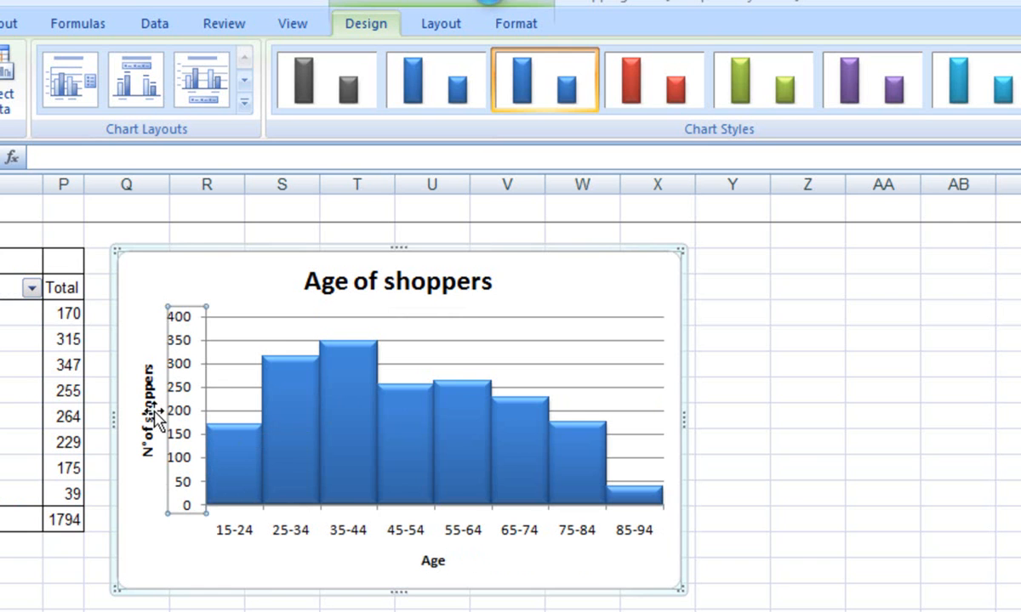
{"action": "left_click", "coordinate": [145, 390]}
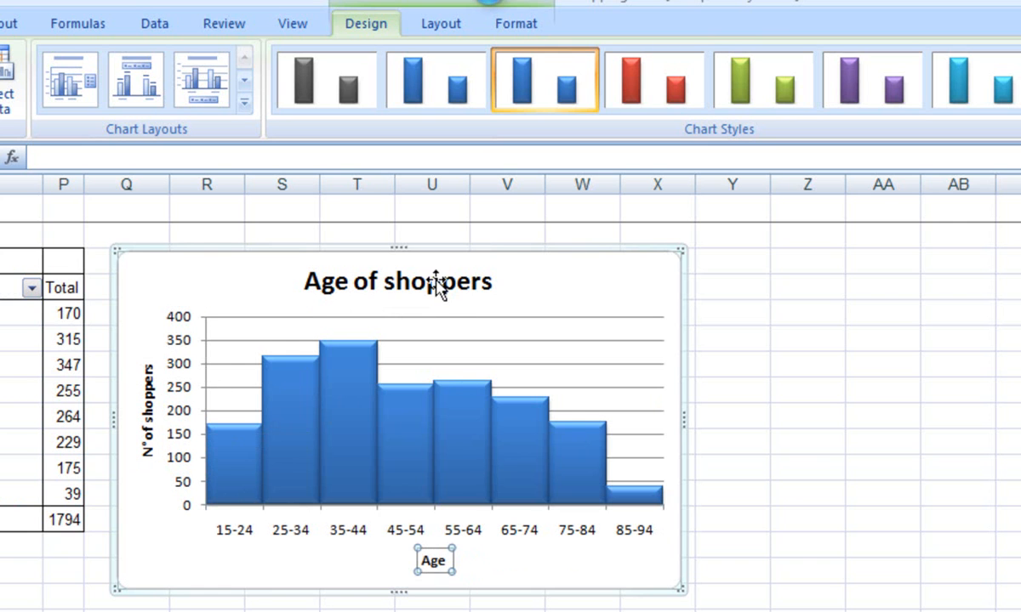
- Set the font size of the chart title "Age of shoppers" to 14 and deselect the chart
{"action": "left_click", "coordinate": [409, 271]}
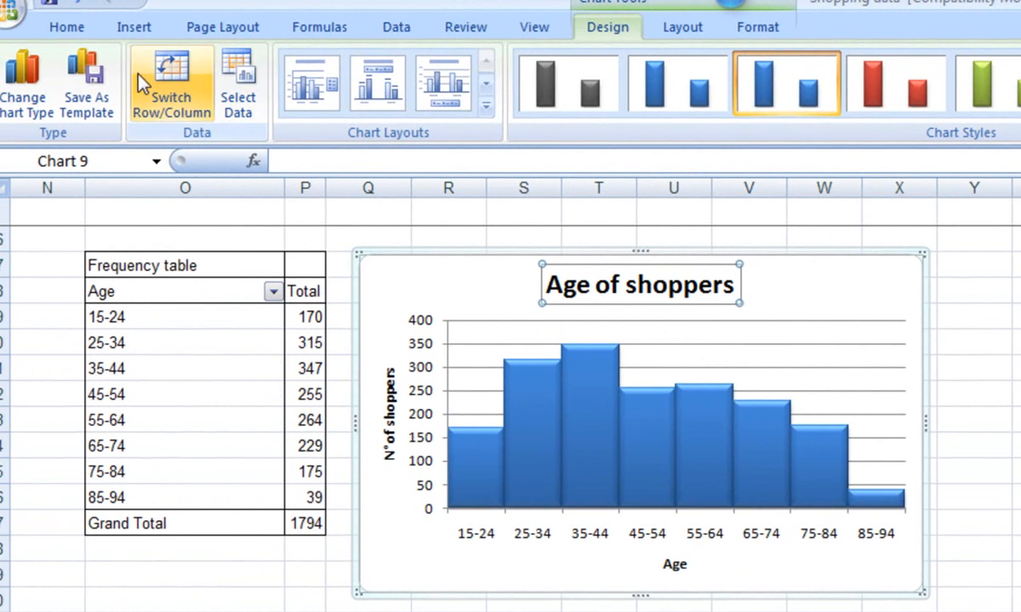
{"action": "left_click", "coordinate": [64, 27]}
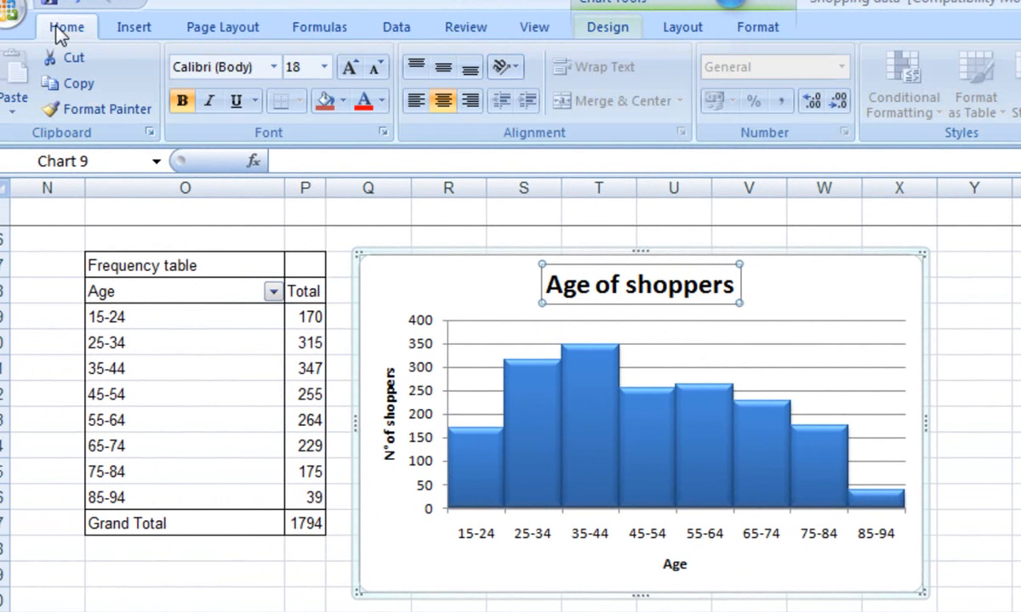
{"action": "left_click", "coordinate": [323, 66]}
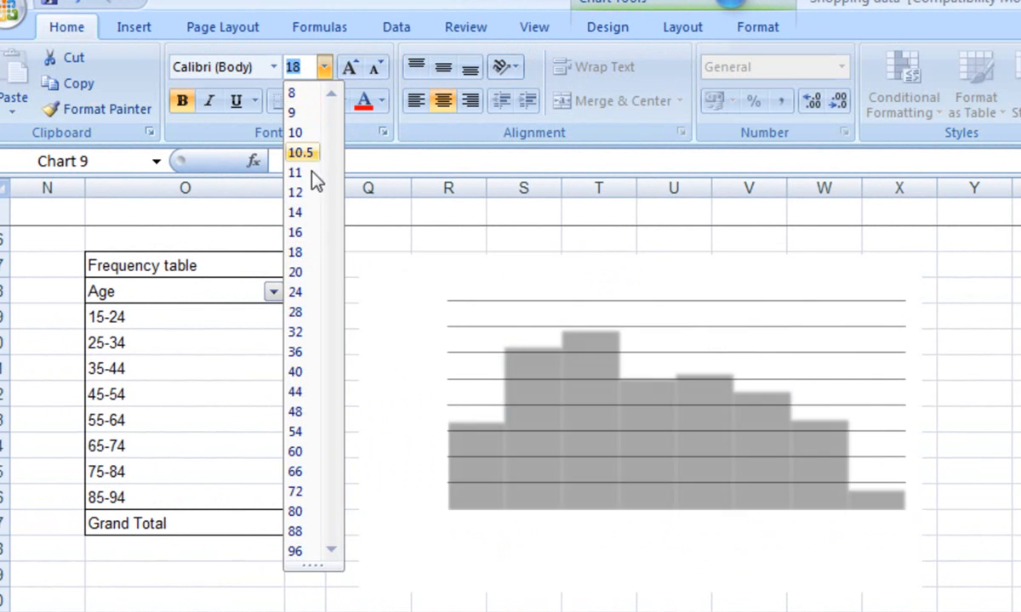
{"action": "left_click", "coordinate": [299, 212]}
{"action": "key", "text": "Escape"}
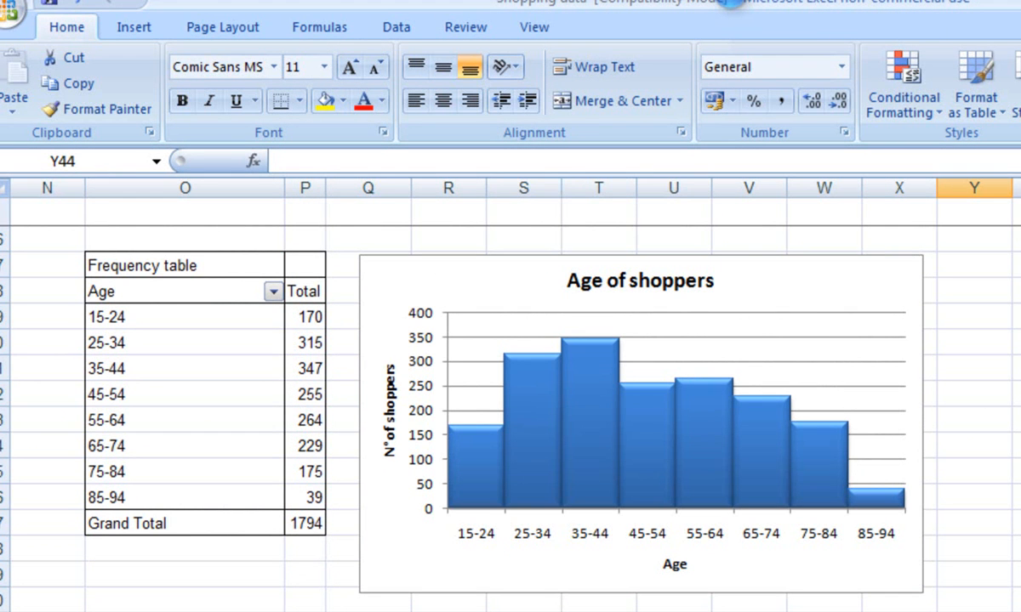